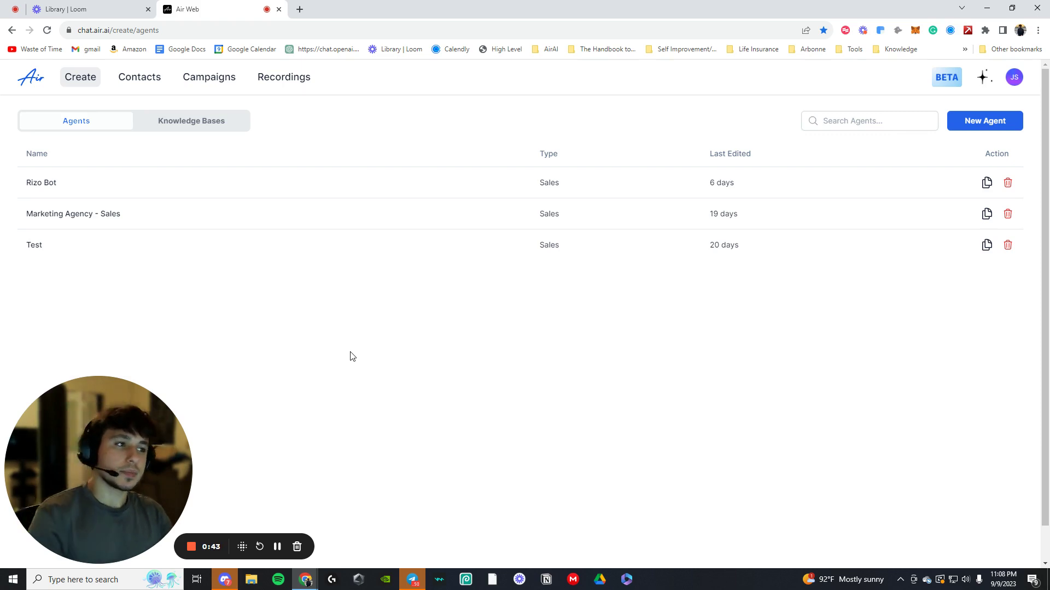
Step: Start a new agent named 'Paid Ads Sales agent', keeping Sales as the use case
left_click(1000, 126)
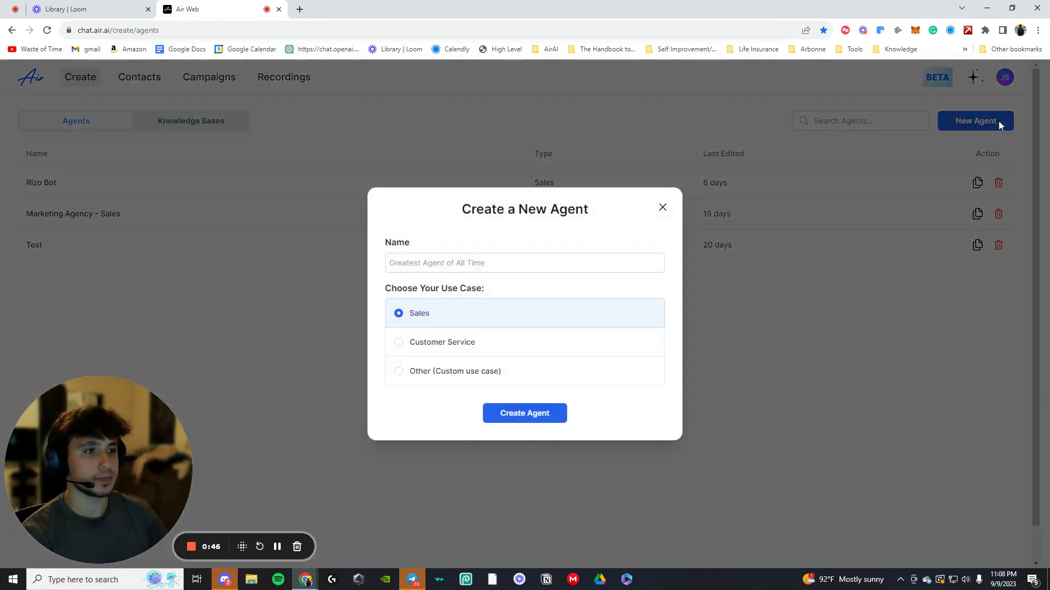
left_click(475, 266)
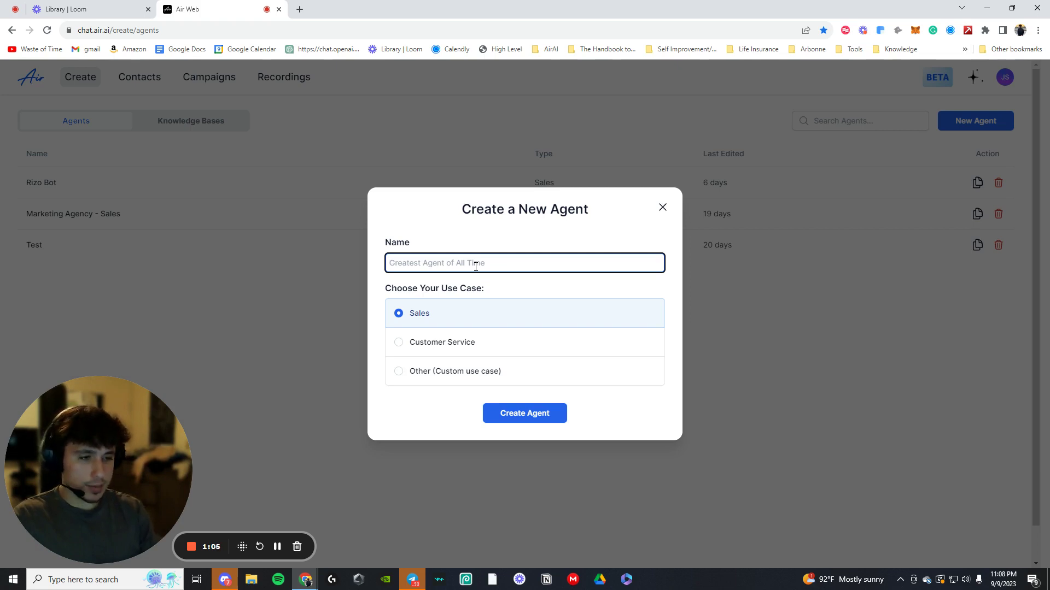
type("Paid D")
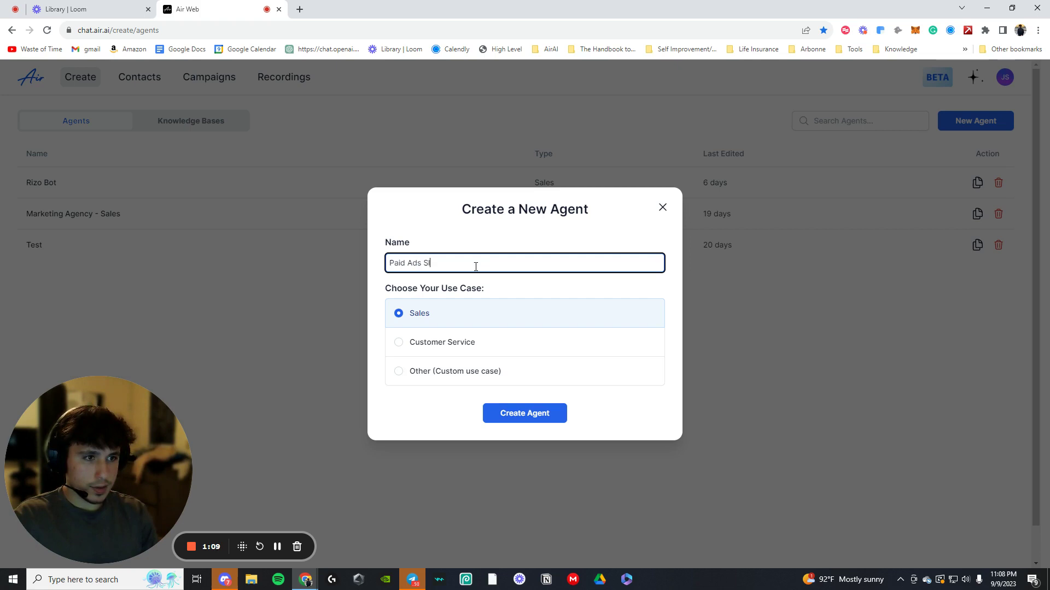
key("BackSpace")
key("BackSpace")
key("BackSpace")
type("ales ah")
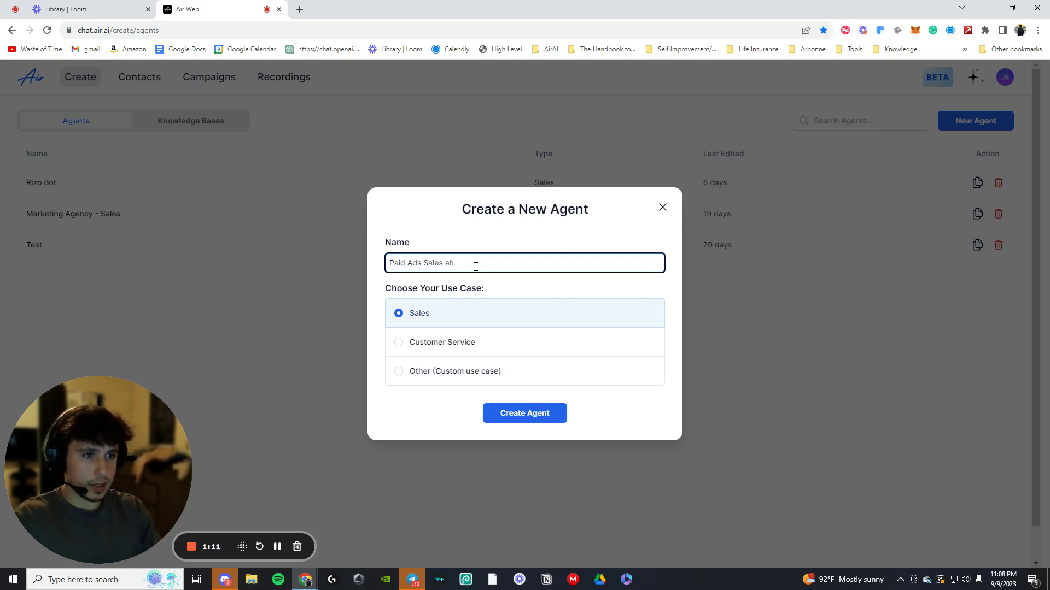
type("get")
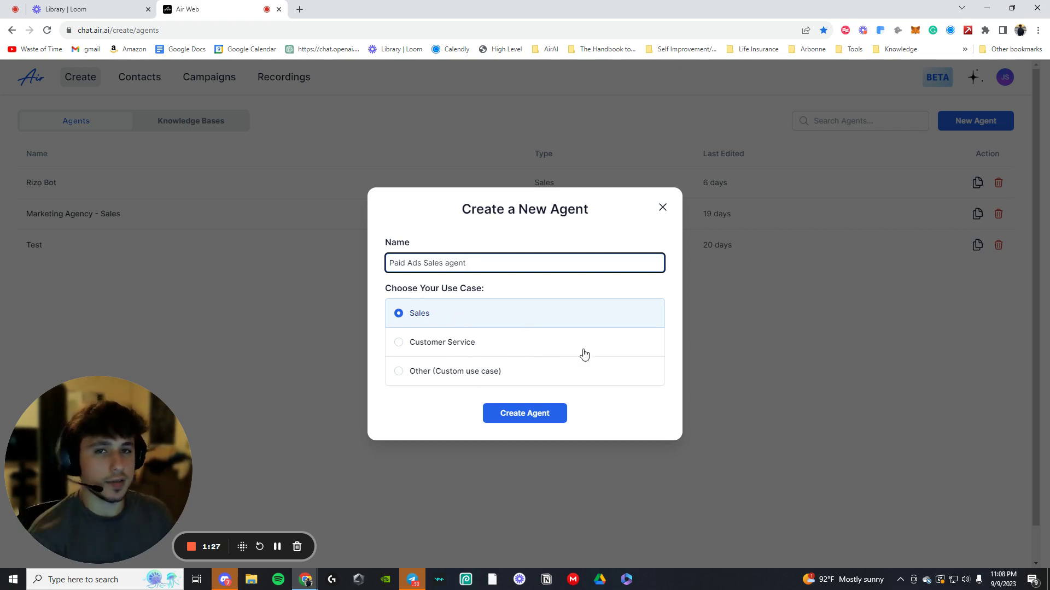
Step: Create the agent in Standard mode and choose Magically Generate Using AI for its script
left_click(529, 418)
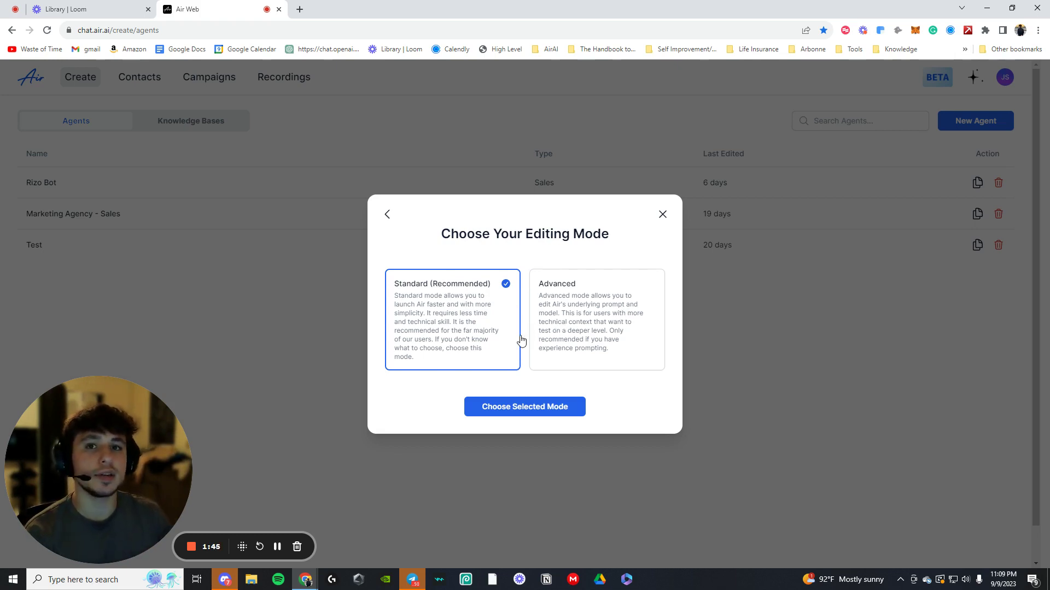
left_click(526, 405)
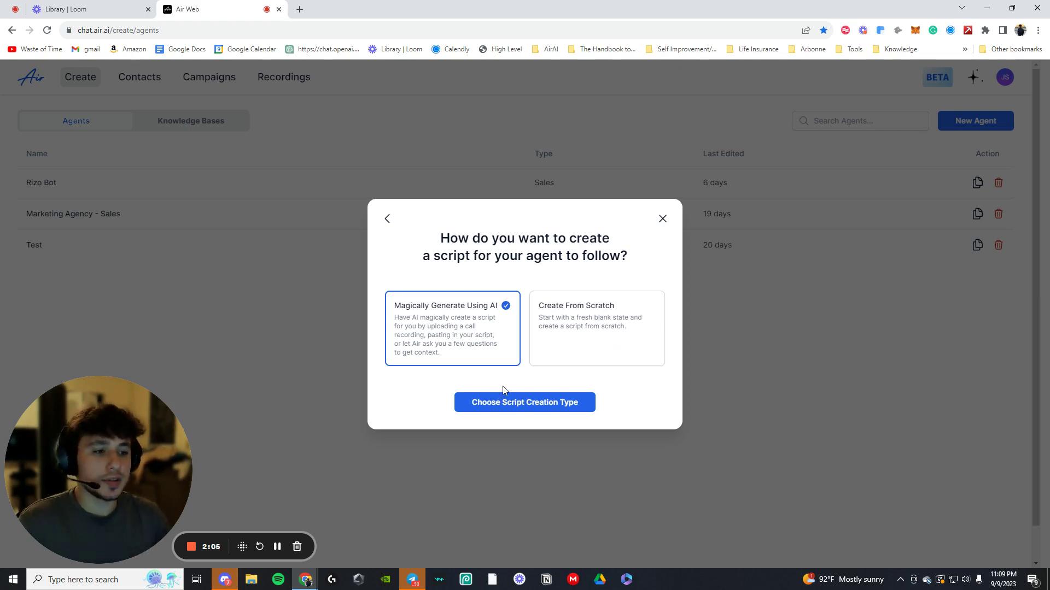
left_click(499, 402)
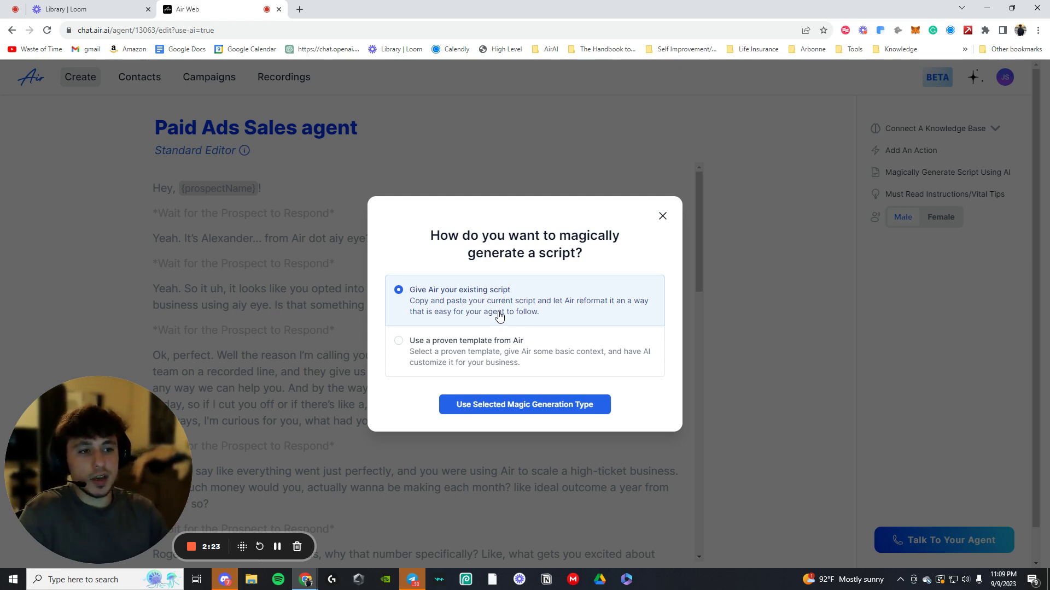
Step: Pick Air's proven One word script template and have AirChat customize it
left_click(506, 361)
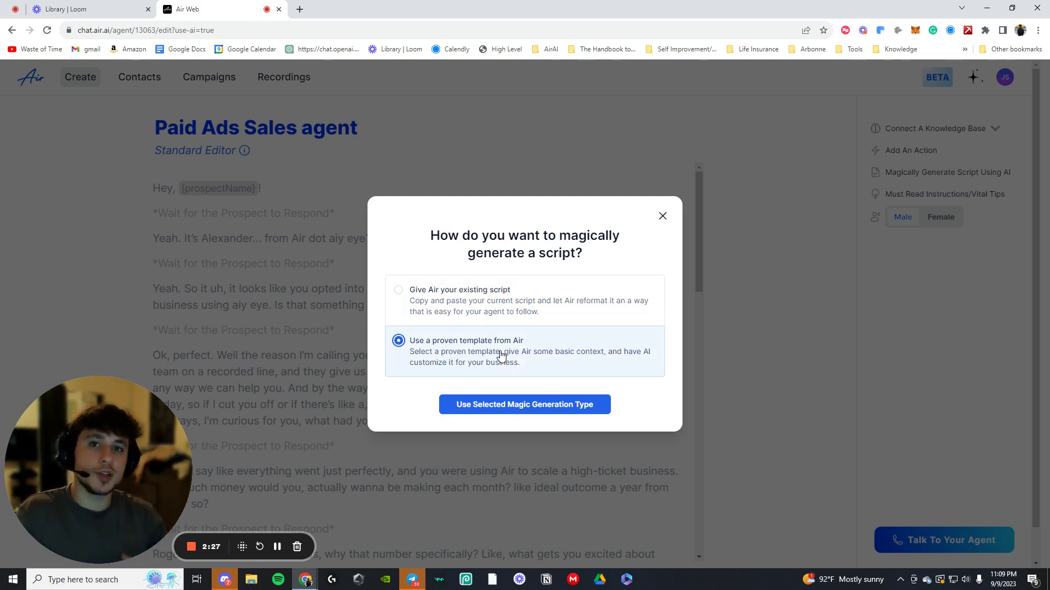
left_click(525, 404)
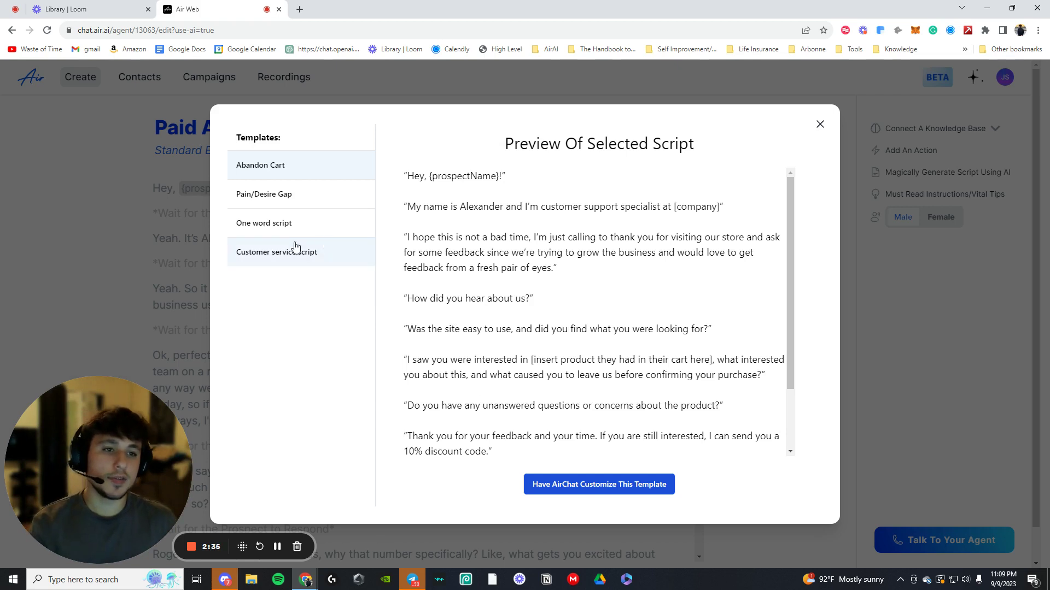
left_click(284, 227)
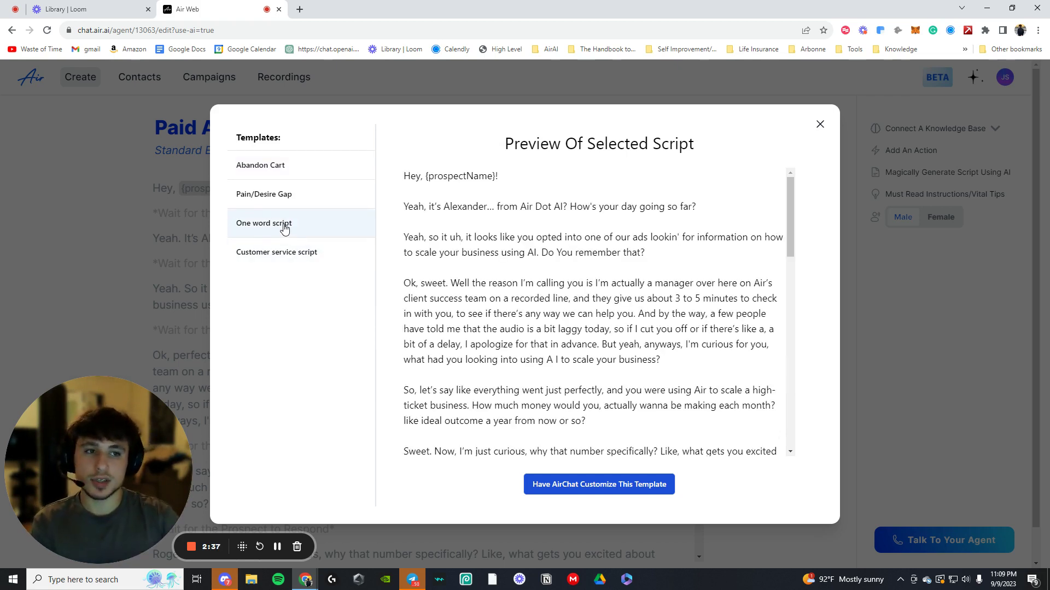
left_click(591, 486)
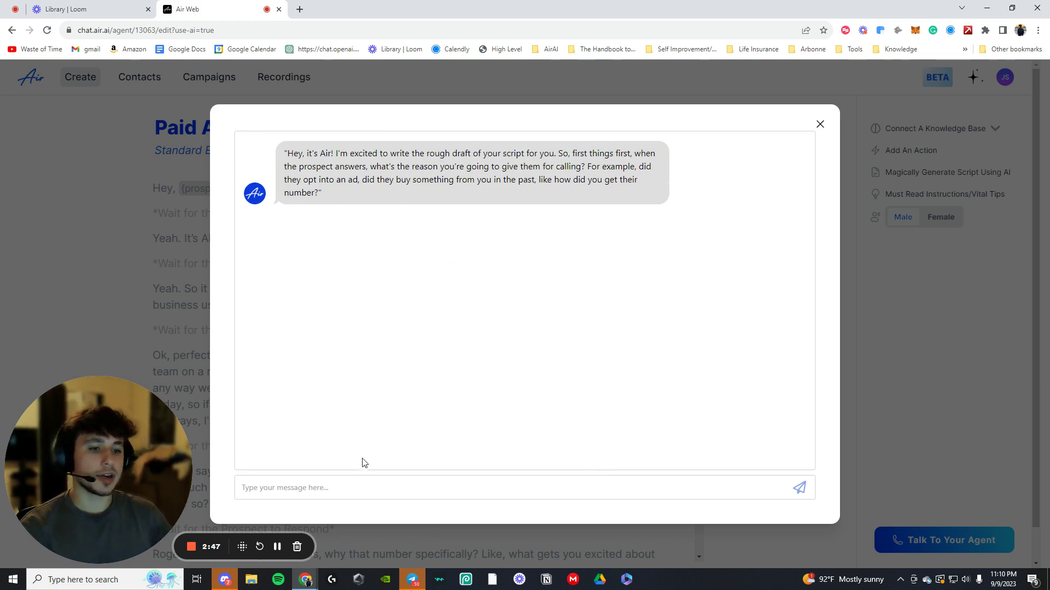
Step: Answer AirChat about the paid ads campaign, Nova Echo, target audience, prospect goals and better deals
left_click(350, 492)
type("They opt")
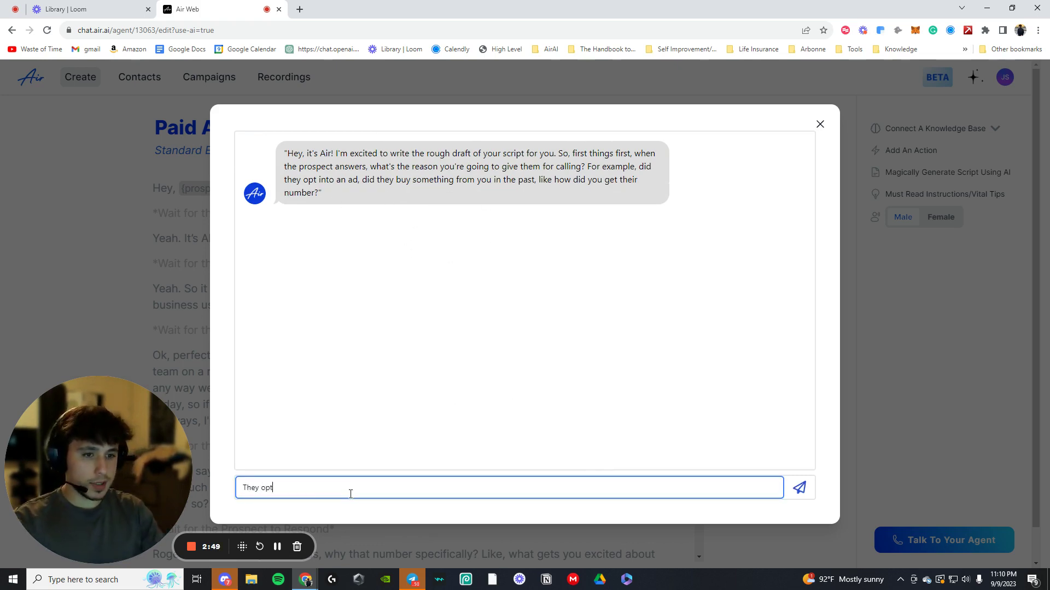
type("ed in to my p")
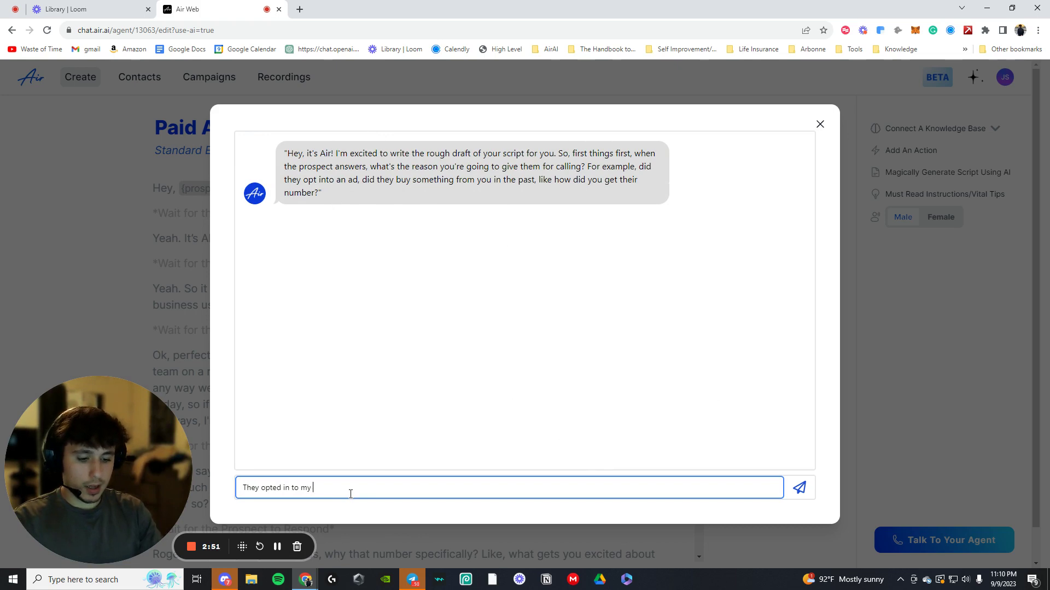
type("aid ads comapign")
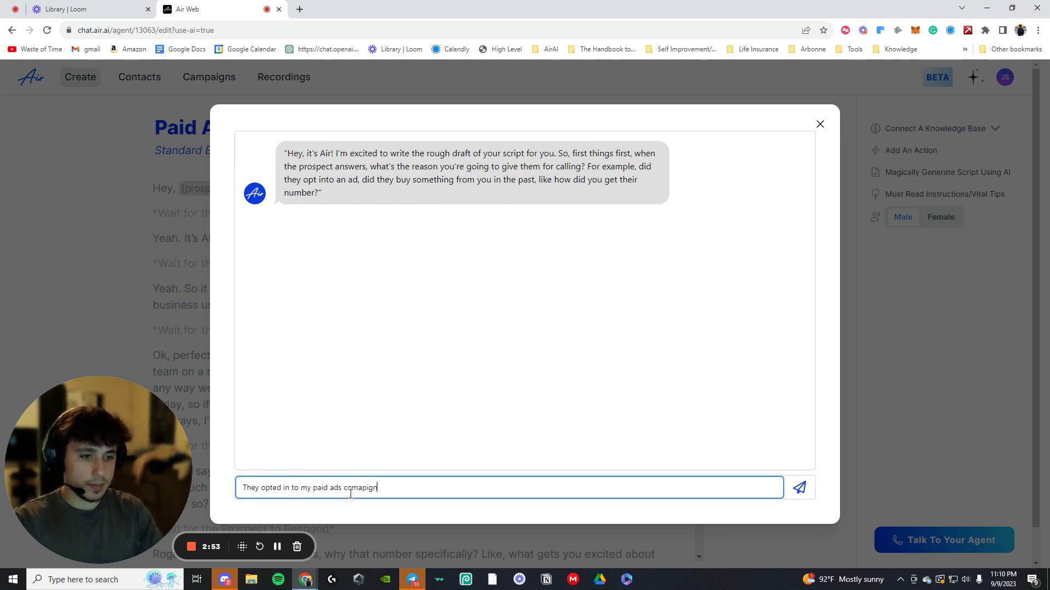
key("Return")
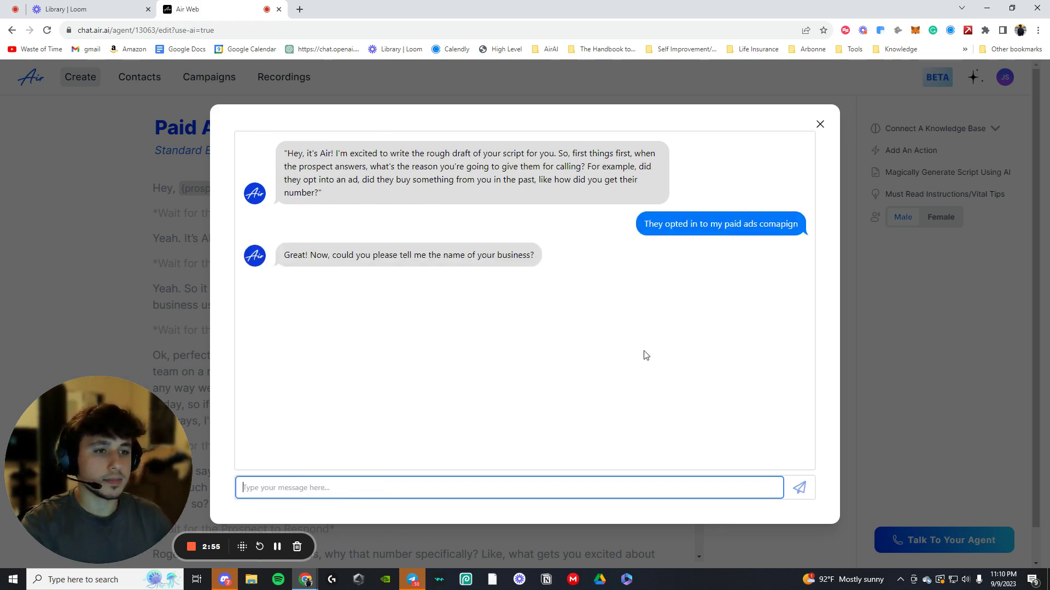
type("Nov")
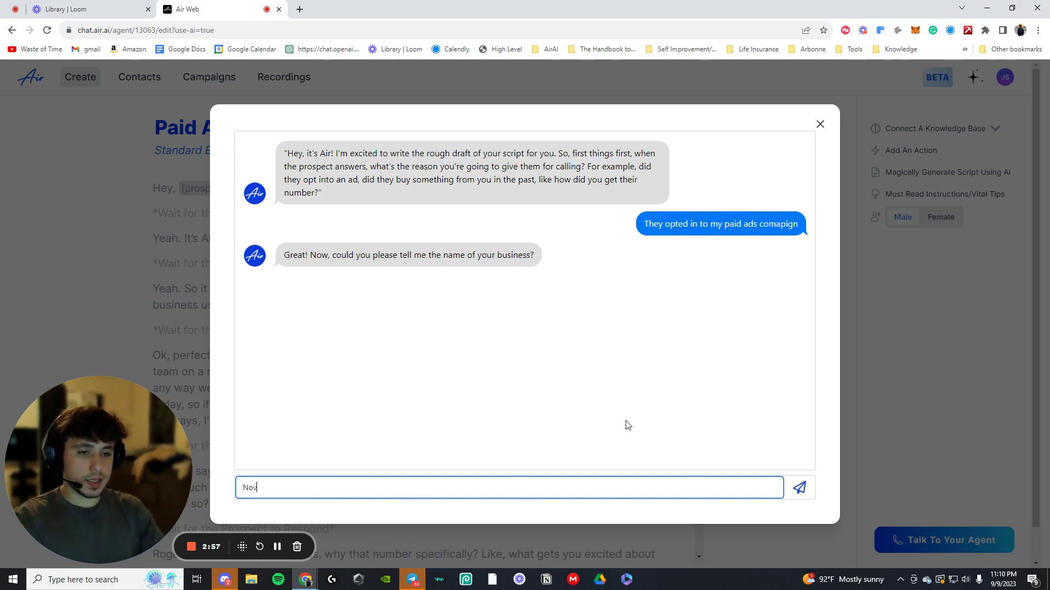
type("a Echo")
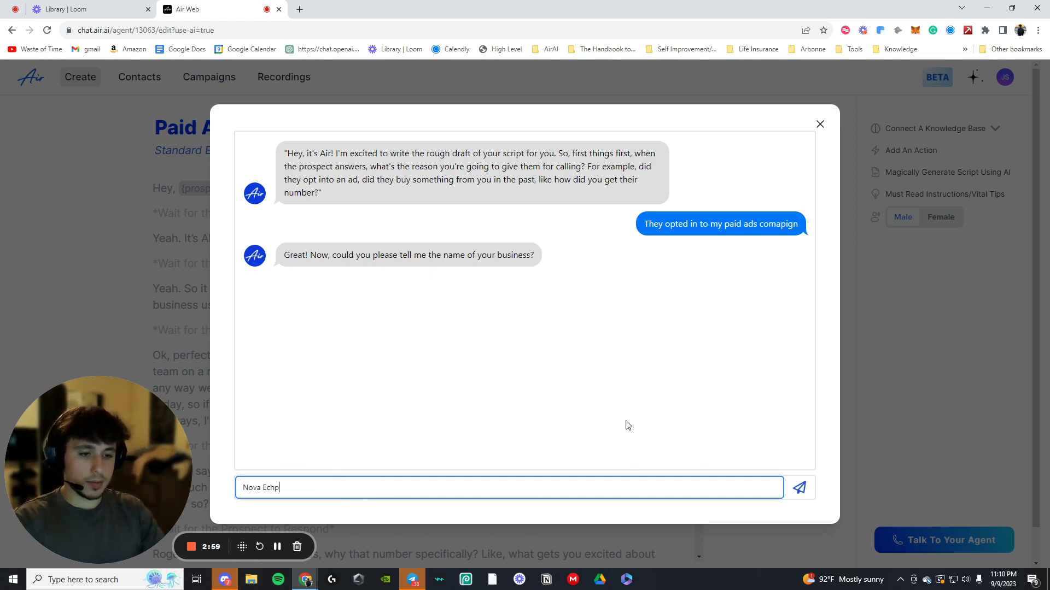
key("Return")
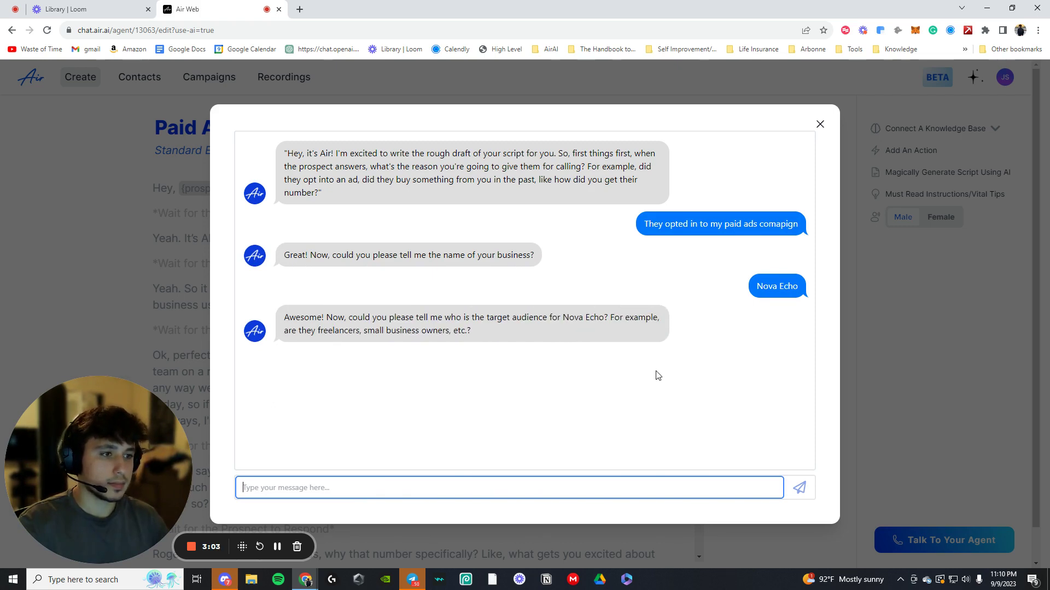
type("RE")
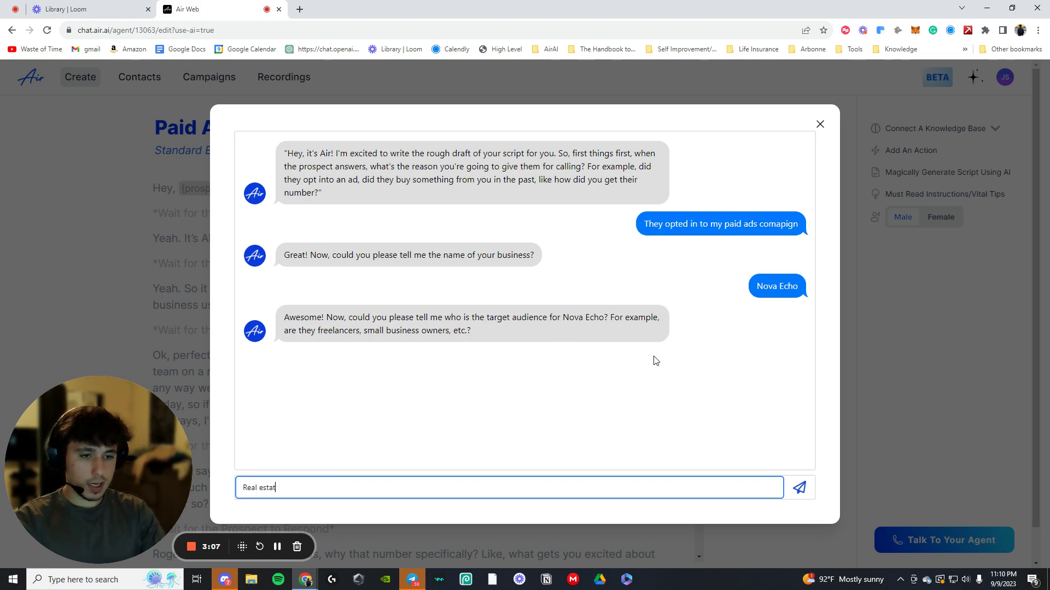
type("e agents")
key("Return")
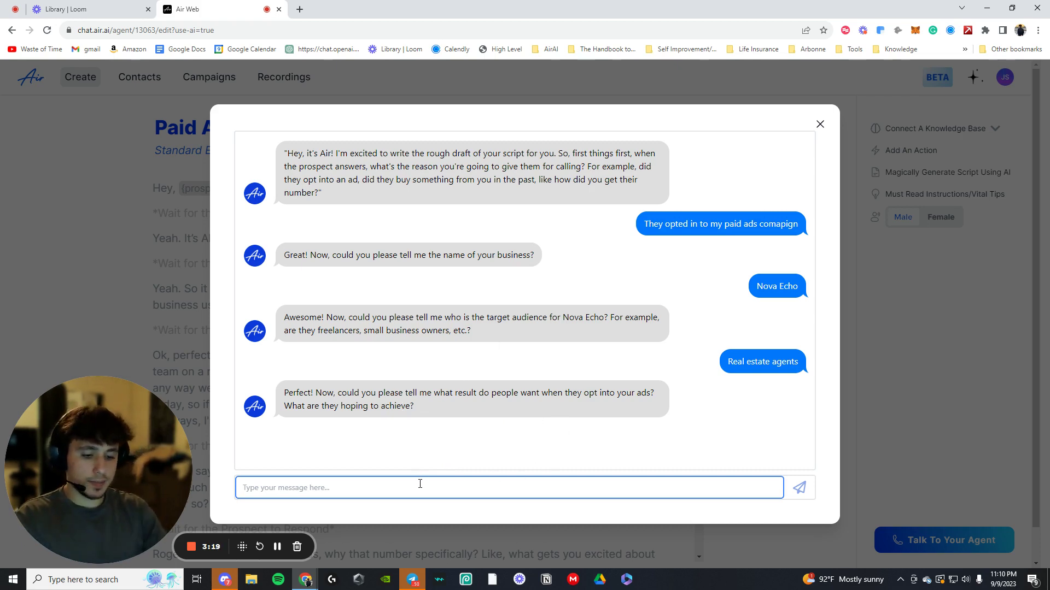
type("They want to get")
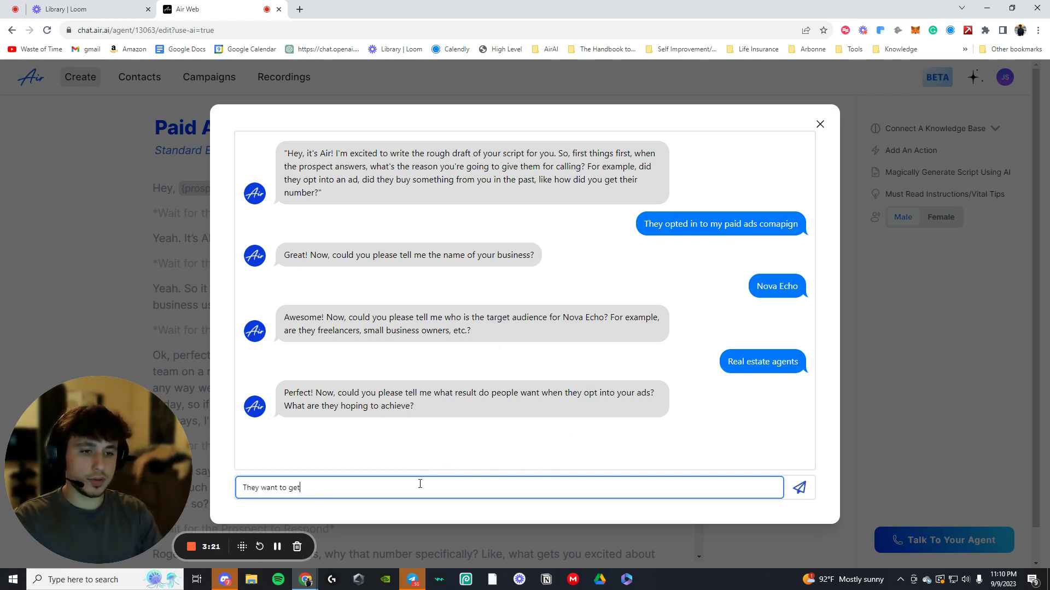
type(" the best dea")
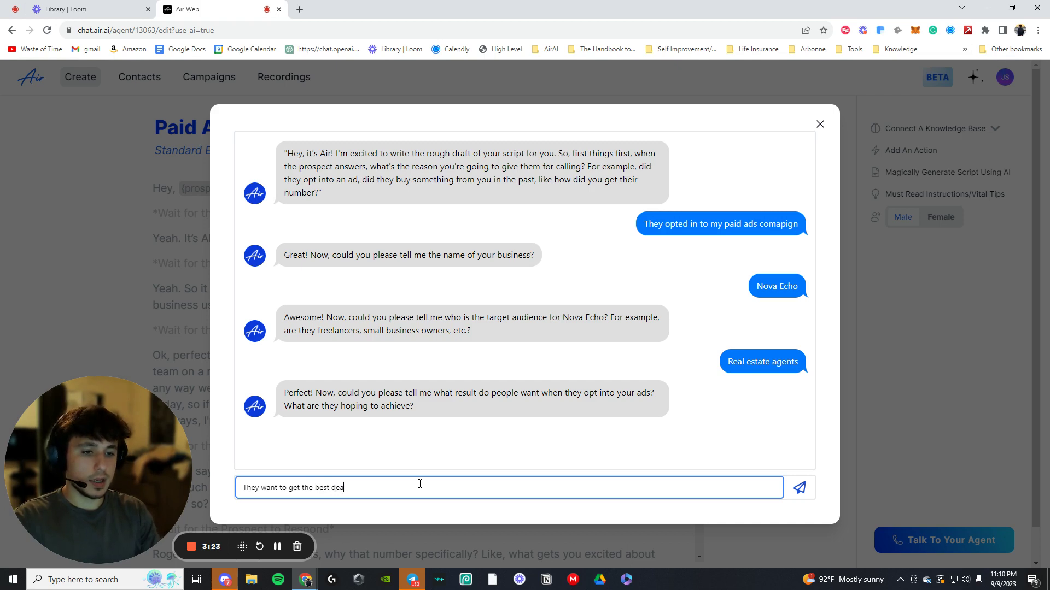
type("houses")
key("Return")
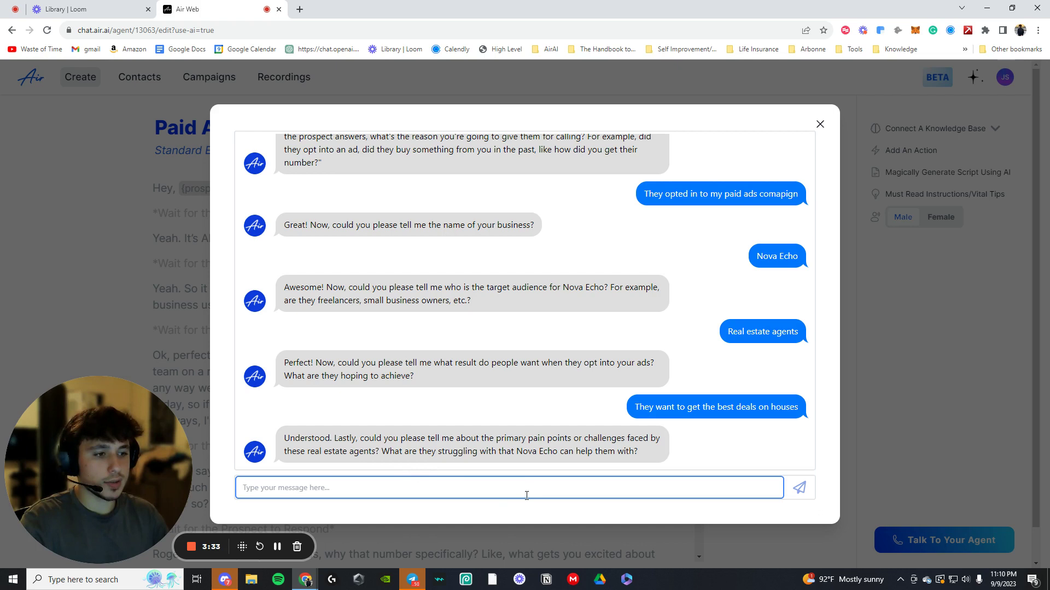
type("We will")
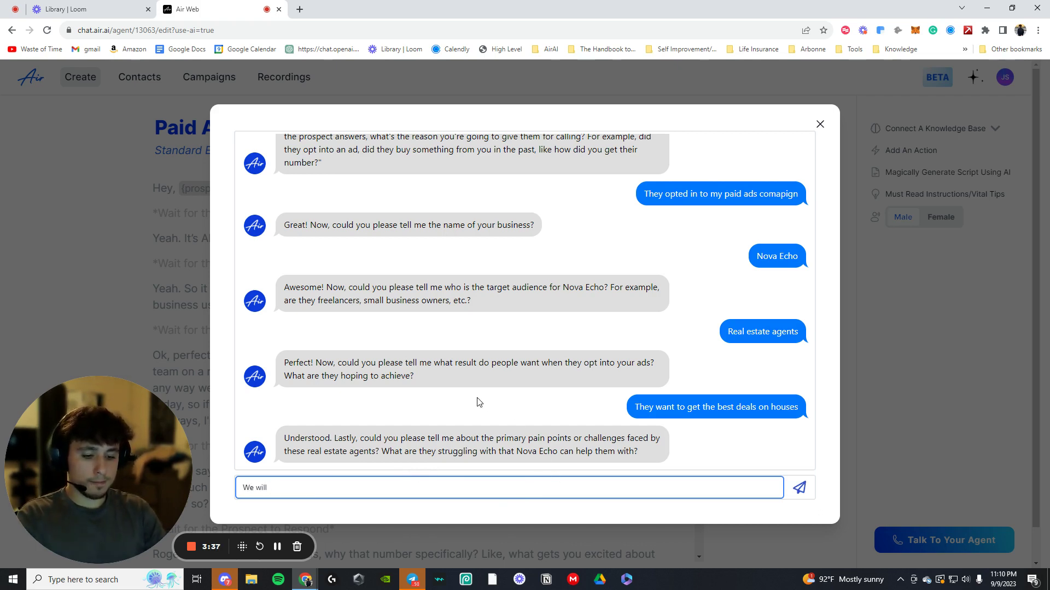
type(" get them better deals tha")
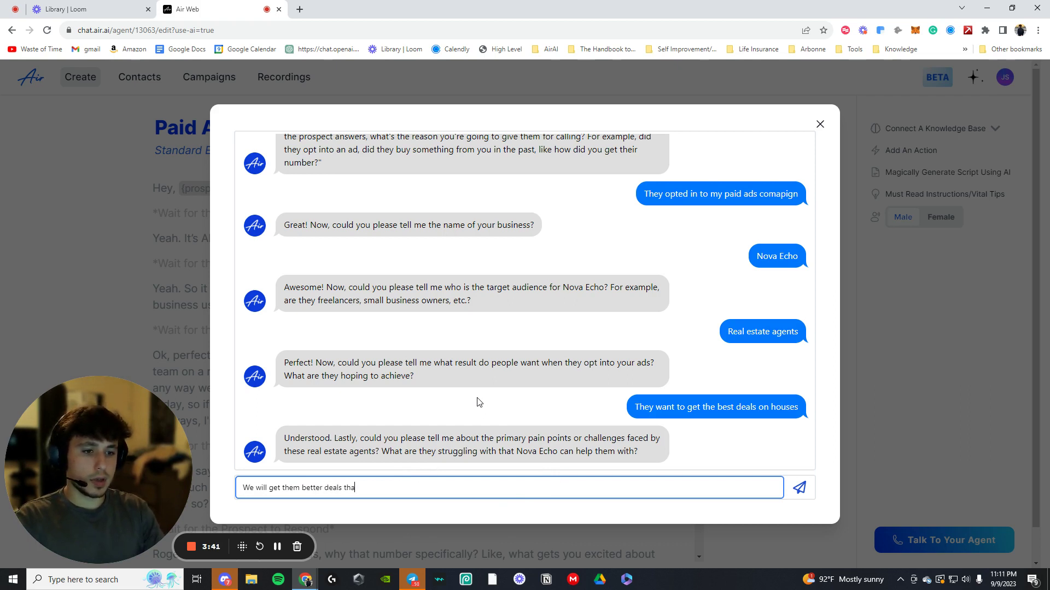
type("e to their client")
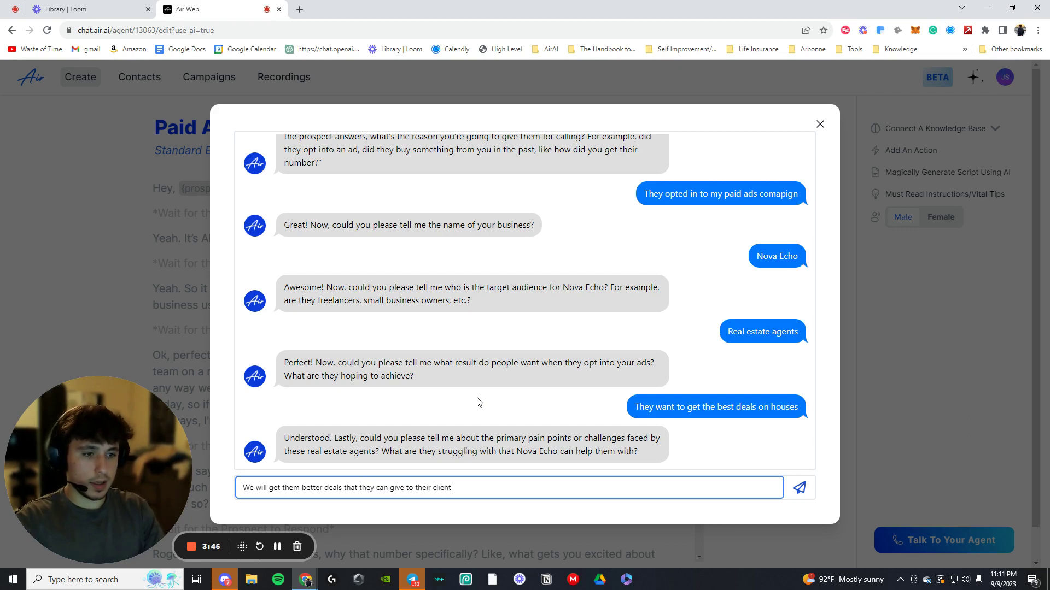
type("s")
key("Return")
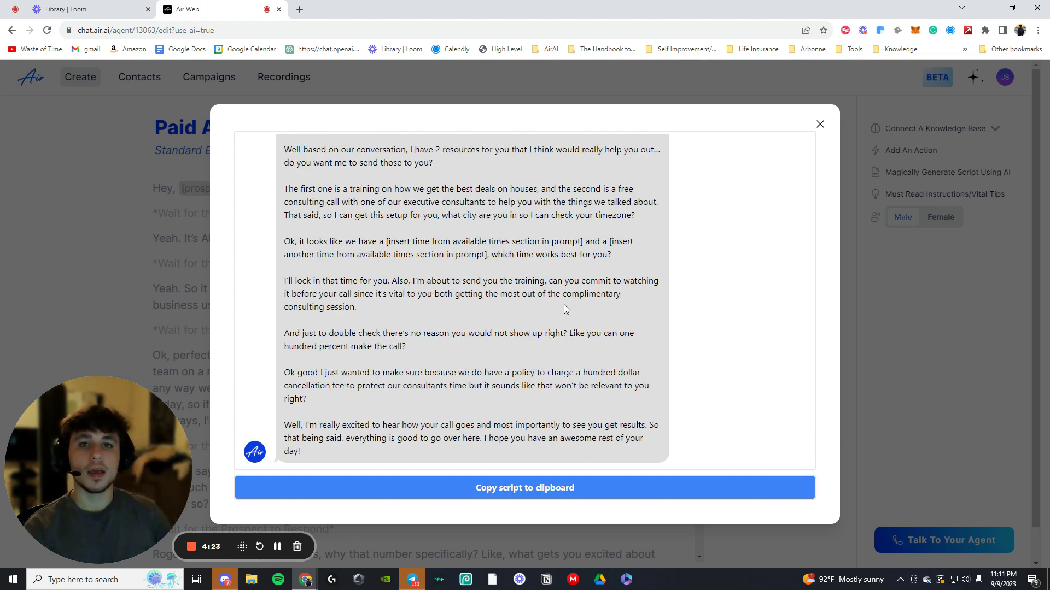
Step: Copy the generated Nova Echo script and paste it over the old script in the editor
left_click(557, 490)
left_click(819, 124)
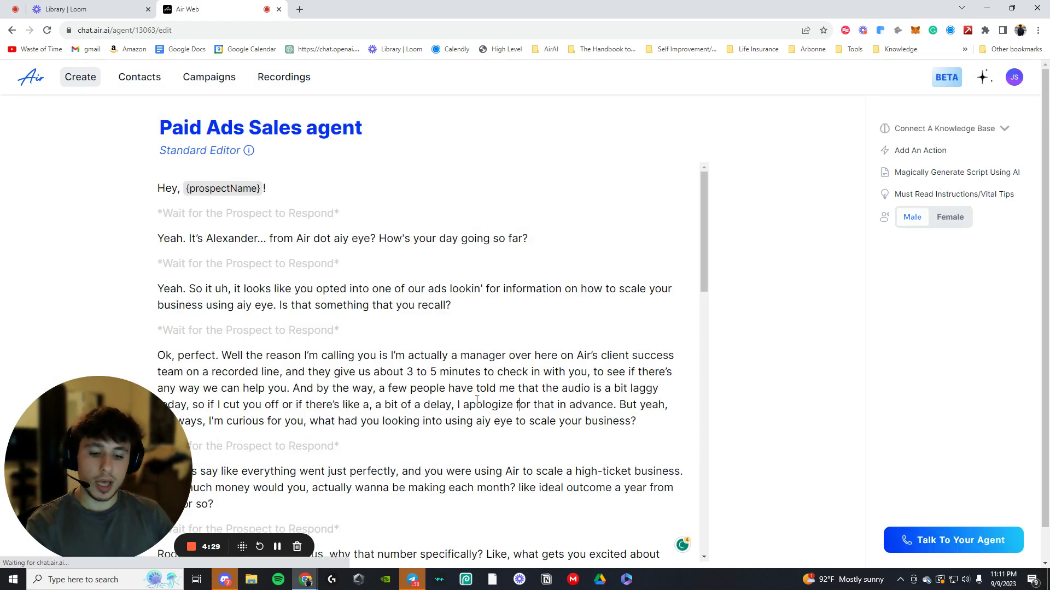
key("ctrl+a")
scroll(358, 341, "down", 3)
scroll(358, 341, "down", 3)
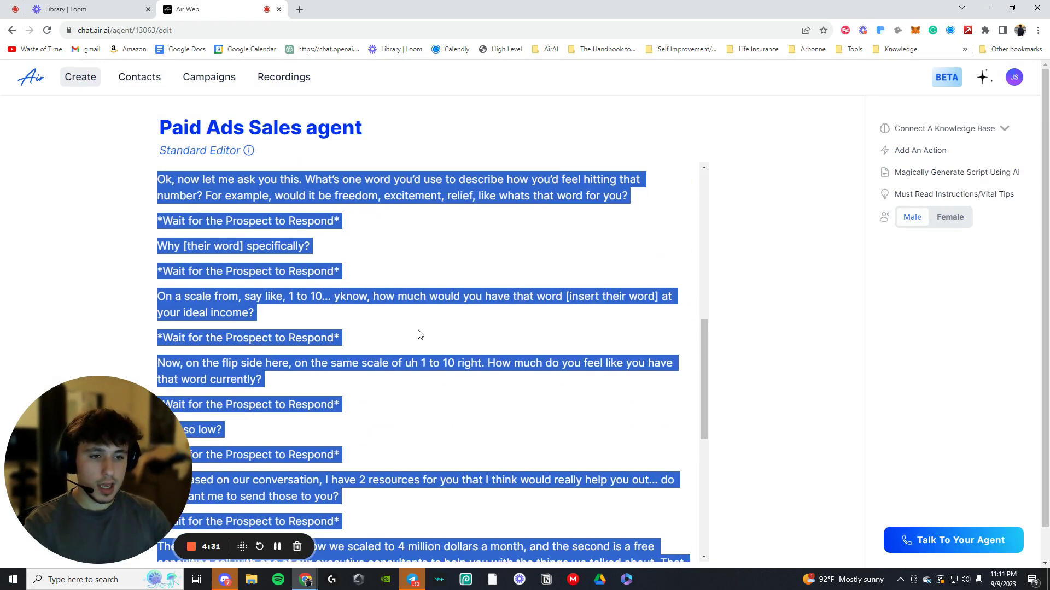
scroll(419, 335, "down", 1)
key("BackSpace")
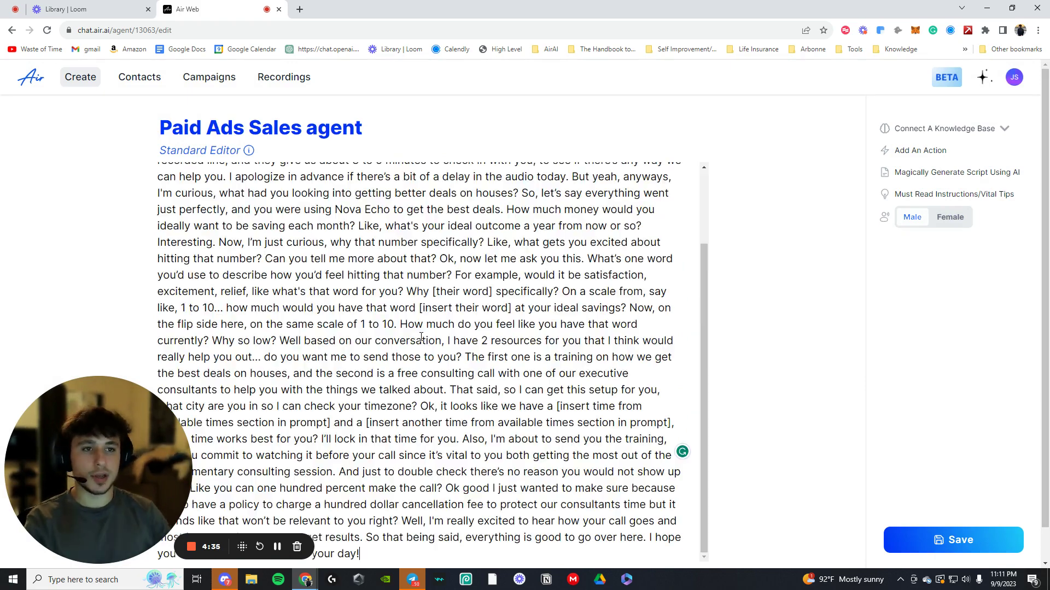
key("ctrl+v")
scroll(442, 339, "up", 3)
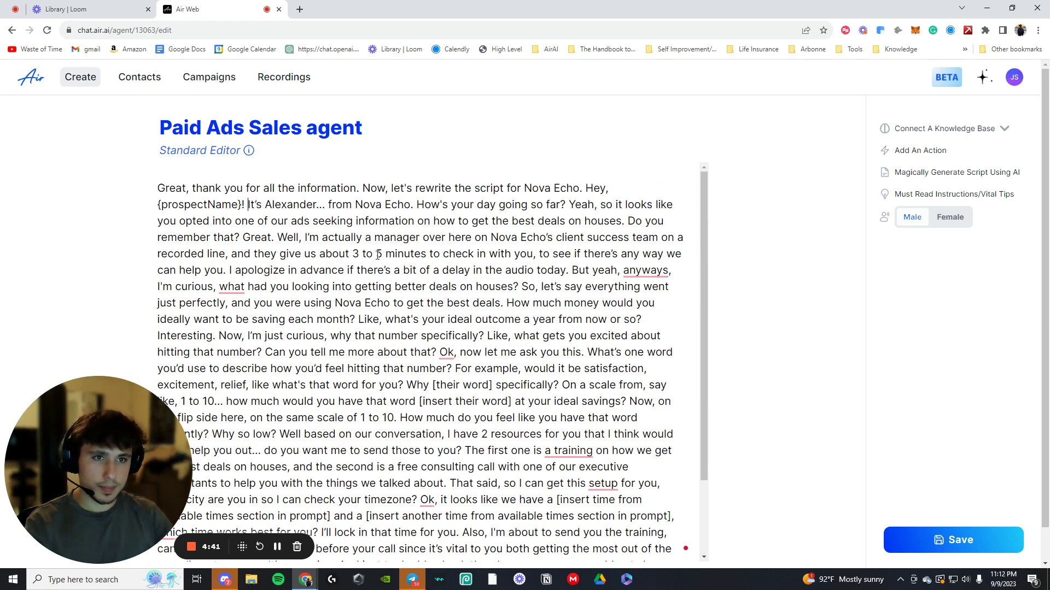
Step: Delete the generator's intro sentence so the script opens with the greeting and caller introduction
key("Return")
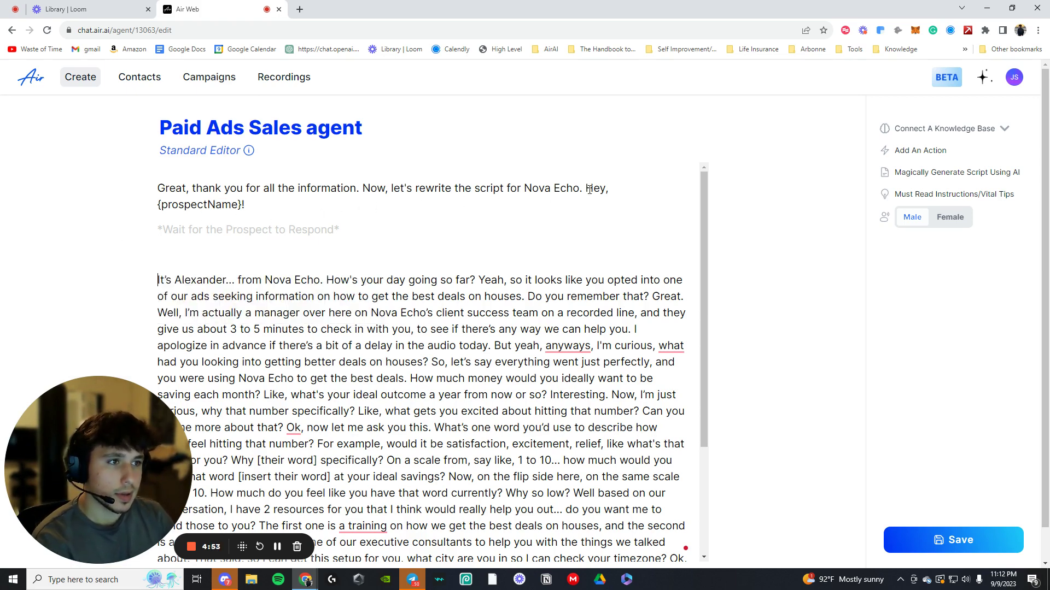
left_click_drag(584, 188, 103, 198)
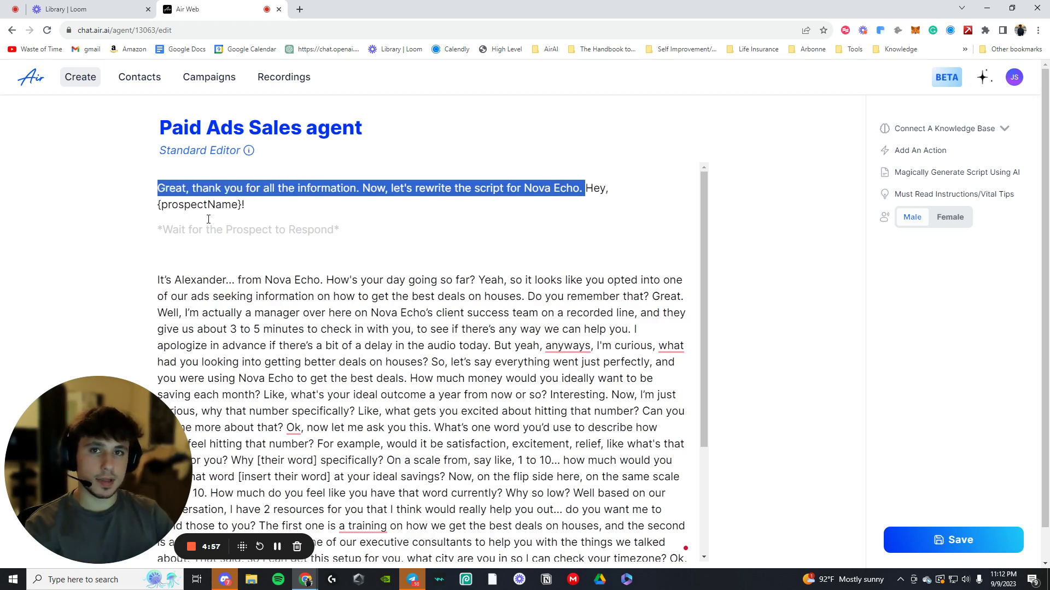
key("BackSpace")
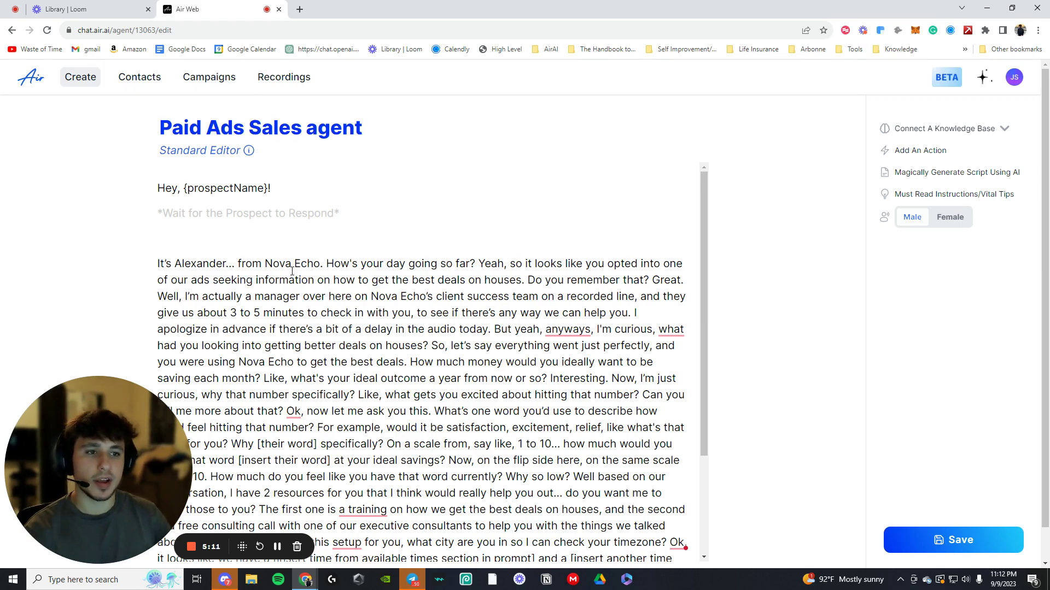
key("BackSpace")
key("BackSpace")
key("BackSpace")
key("BackSpace")
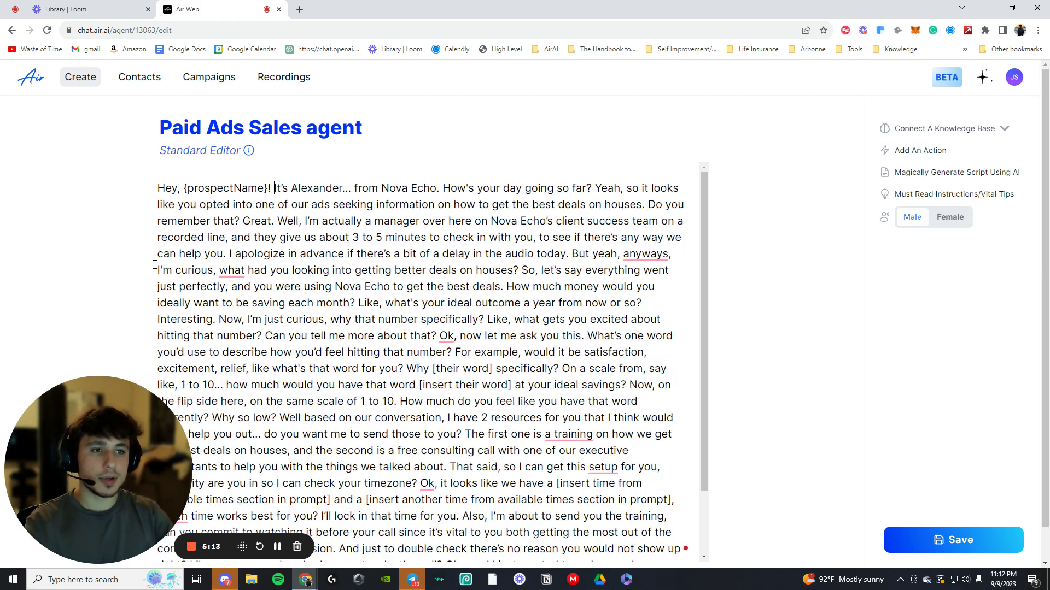
type("=How's your day going so far? Yeah, so it looks like you opted into one of our ads seeking information")
Step: Add a prospect-response pause after 'How's your day going so far?', before 'Yeah, so it looks'
key("Return")
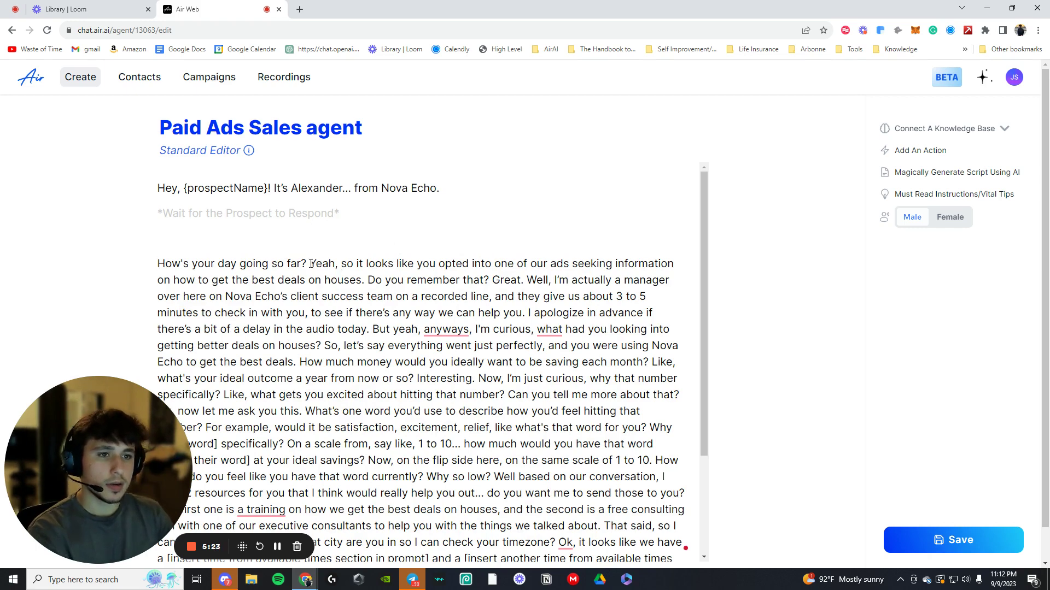
key("BackSpace")
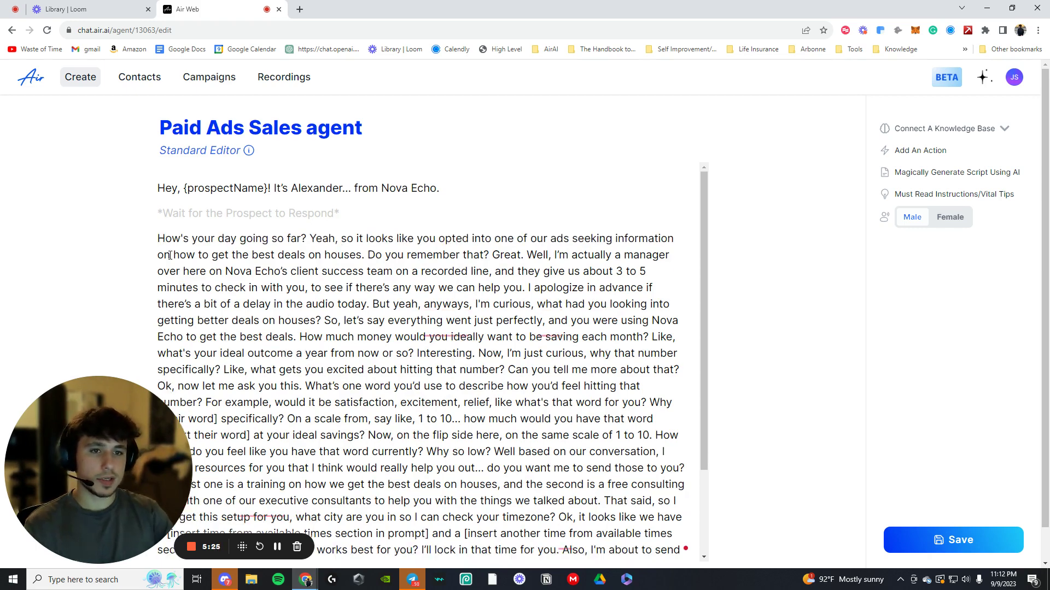
key("BackSpace")
key("BackSpace")
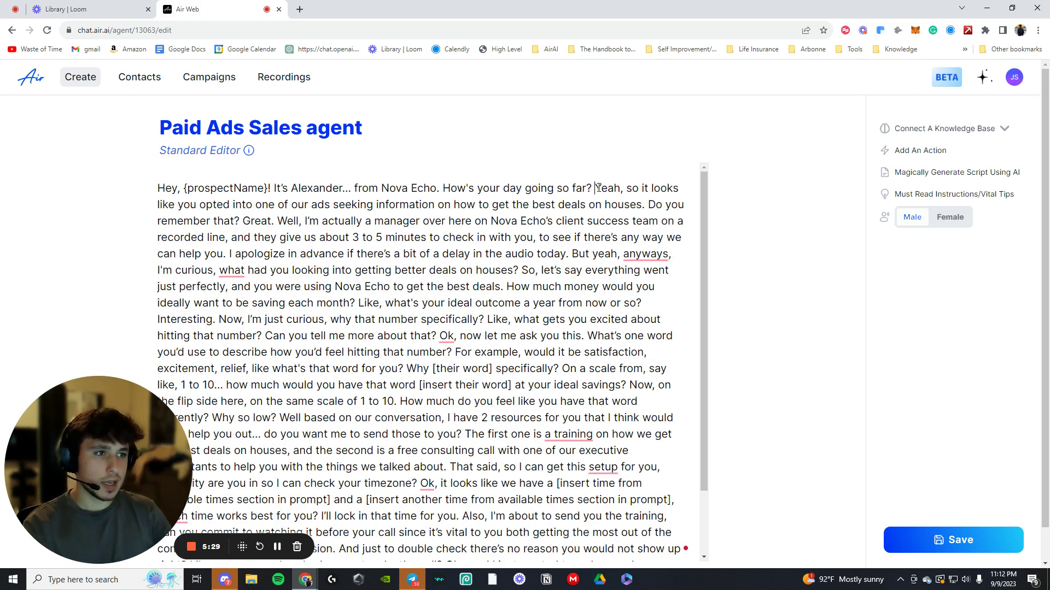
key("Return")
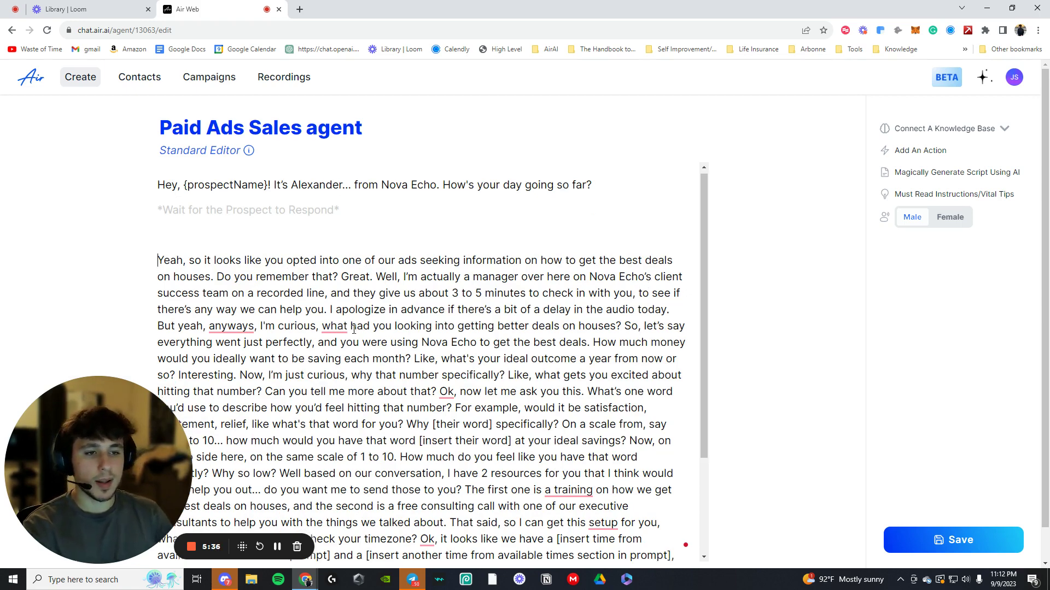
scroll(328, 369, "down", 3)
scroll(464, 487, "down", 1)
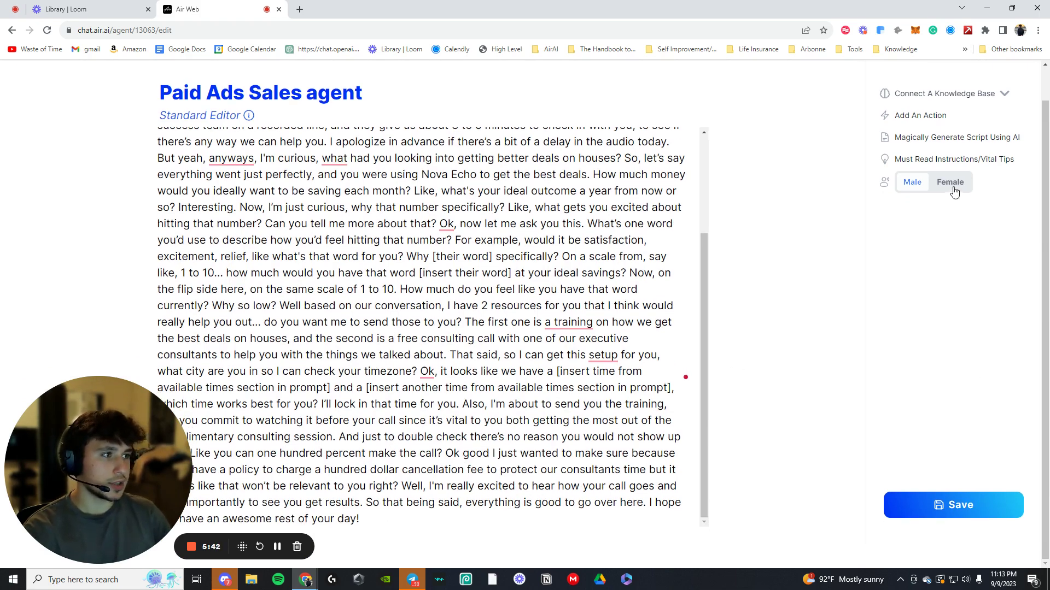
Step: Save the reformatted Nova Echo script after reviewing it through to the farewell
left_click(974, 513)
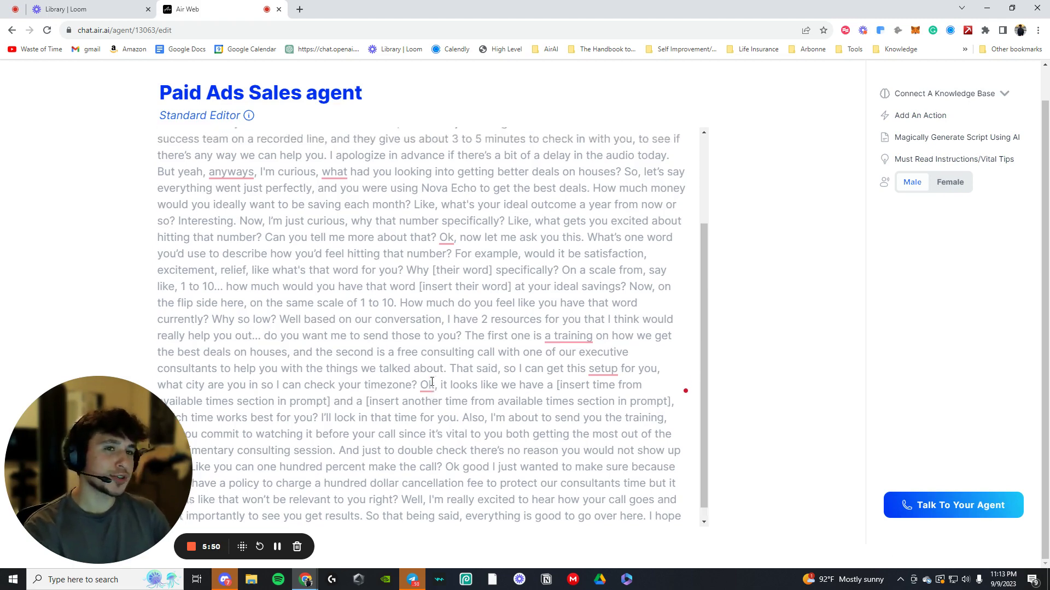
scroll(321, 365, "up", 3)
scroll(394, 345, "up", 1)
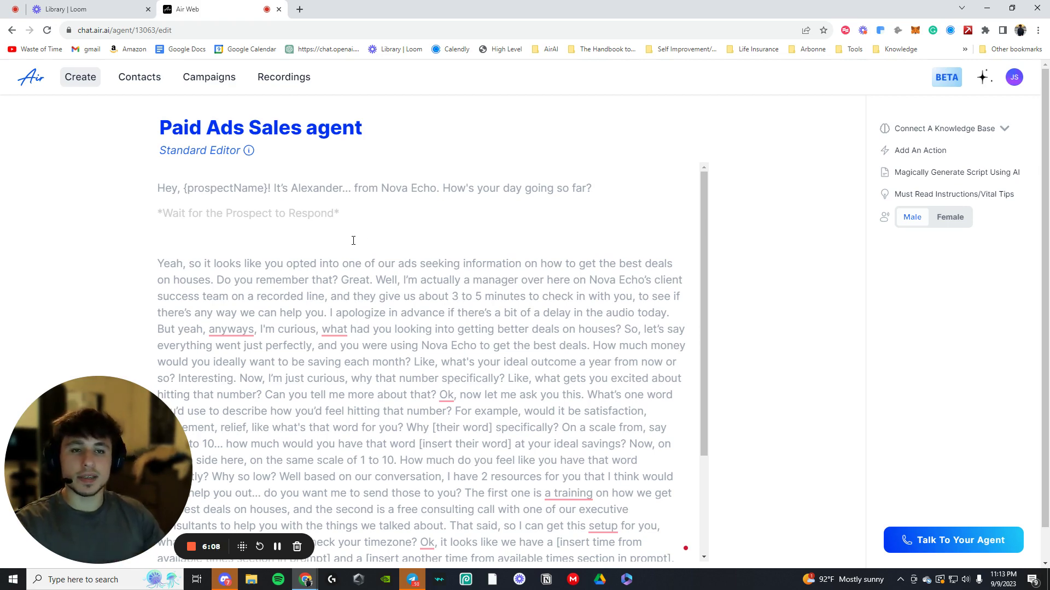
scroll(536, 256, "down", 1)
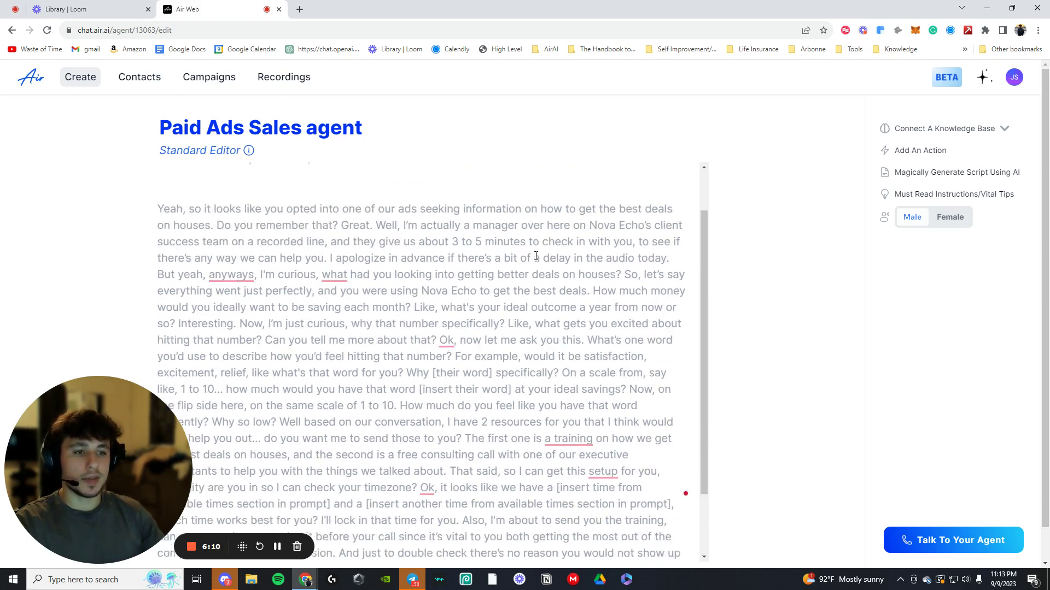
scroll(509, 246, "down", 2)
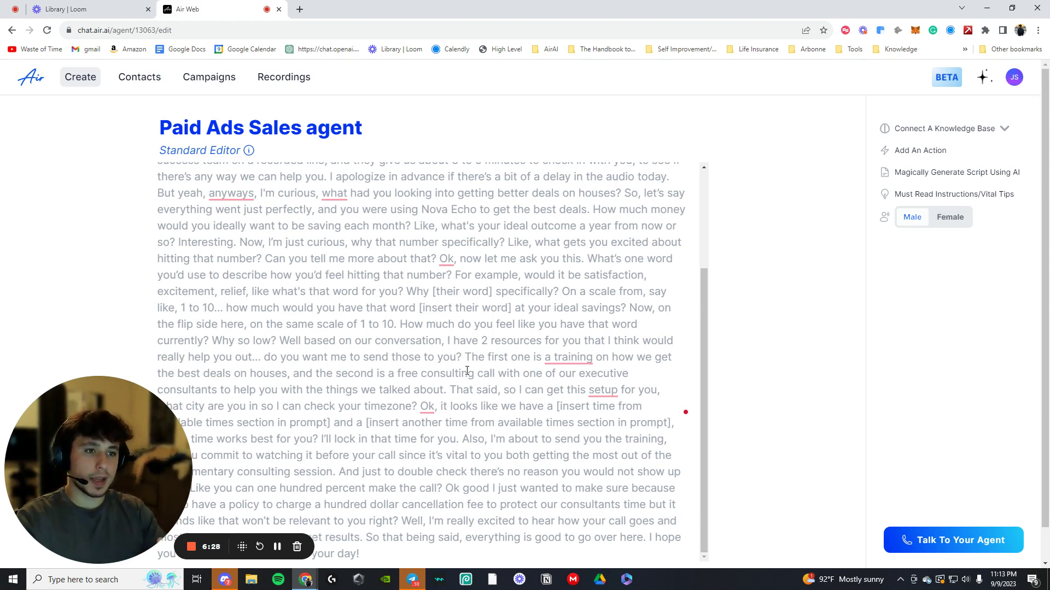
scroll(468, 372, "down", 1)
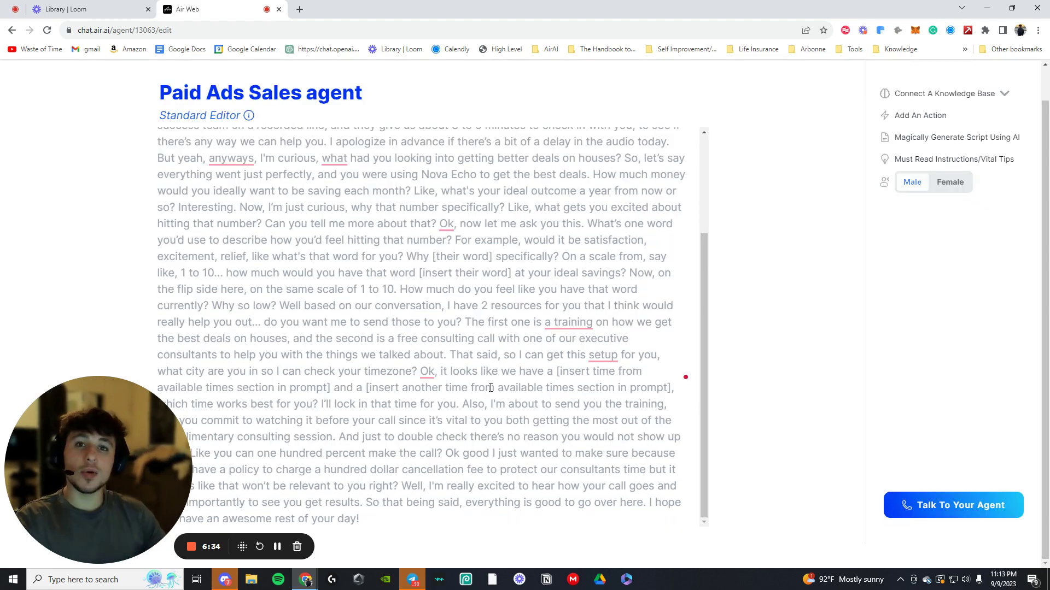
left_click(933, 506)
left_click(460, 313)
left_click(468, 361)
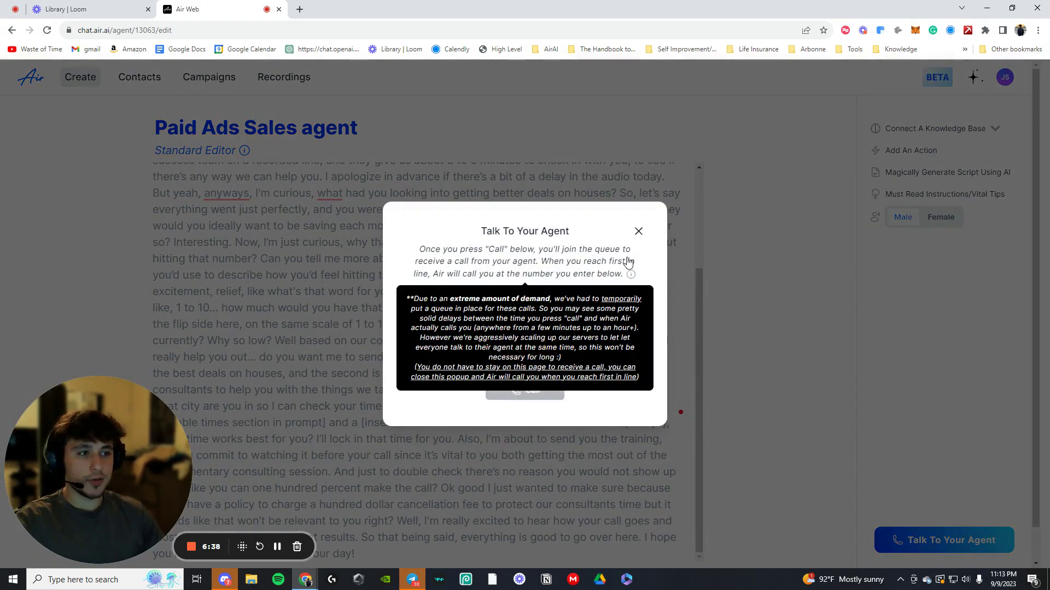
left_click(638, 231)
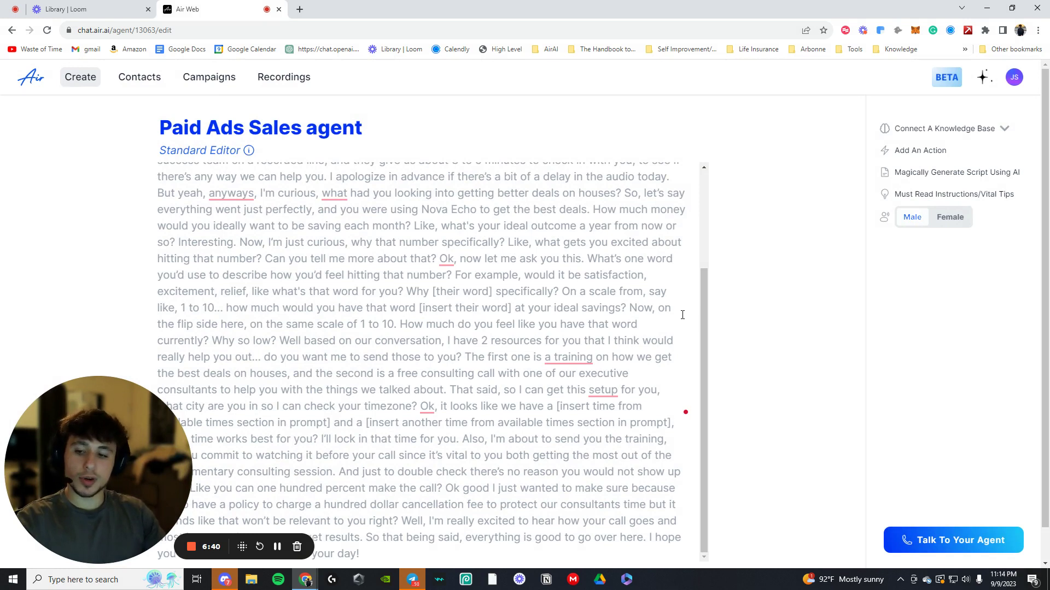